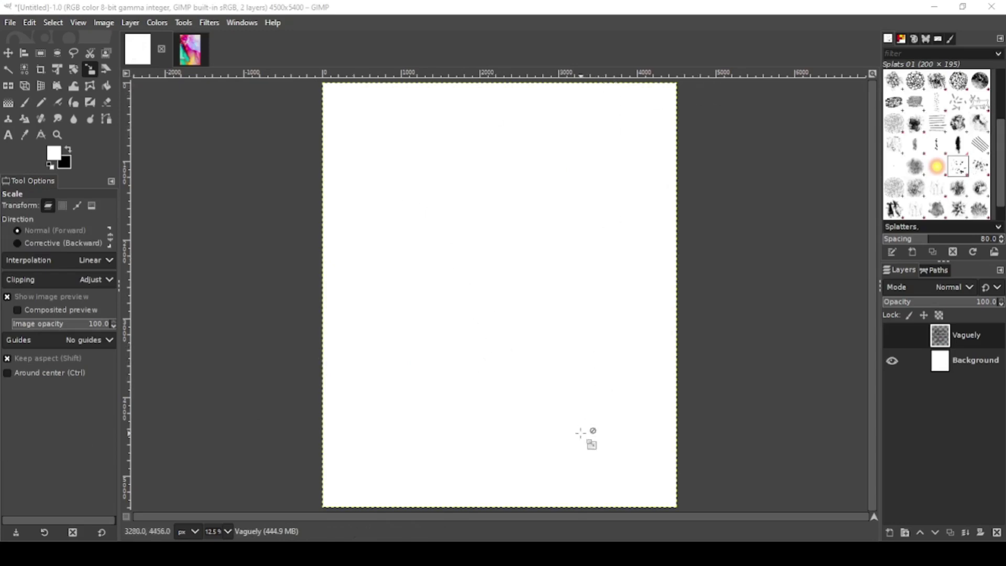
# - Make the hidden 'Vaguely' quote text layer visible
pyautogui.click(893, 338)
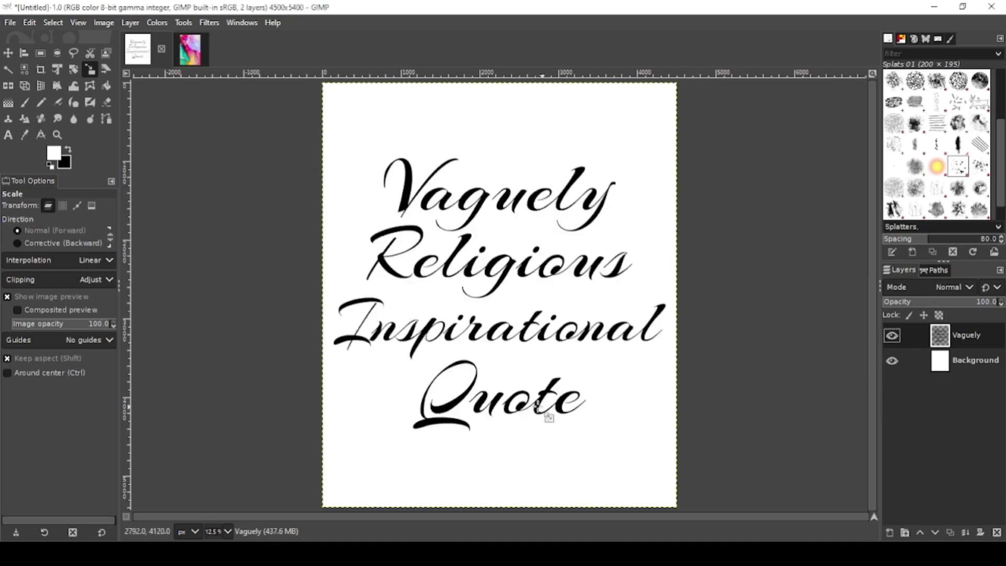
# - Copy the watercolor image from its own image tab
pyautogui.click(190, 49)
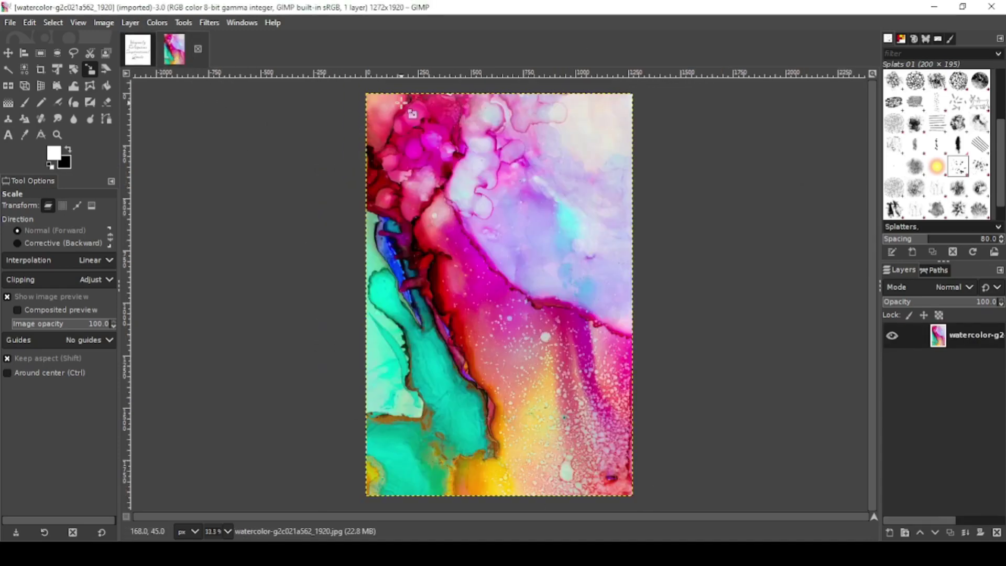
pyautogui.rightClick(414, 216)
pyautogui.moveTo(438, 254)
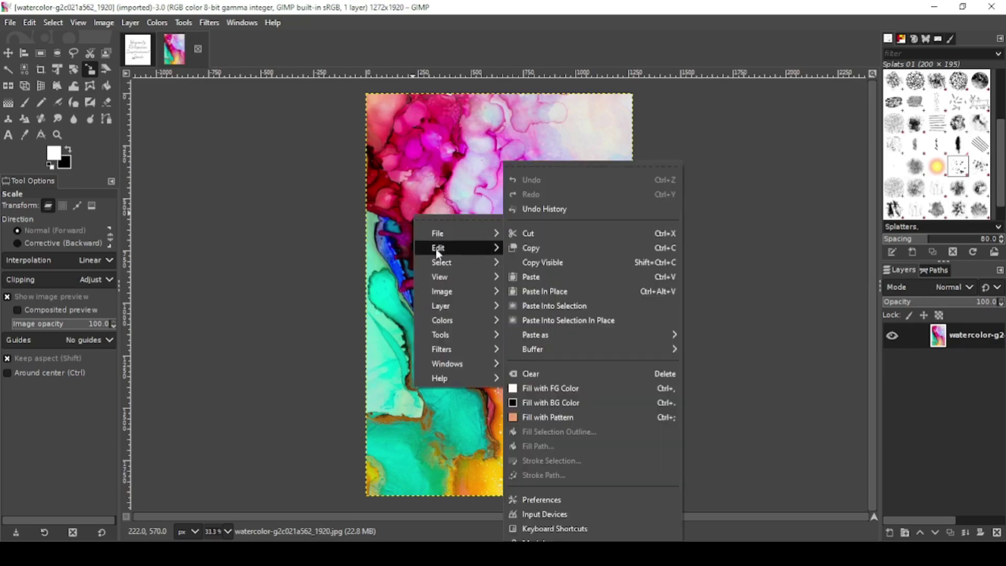
pyautogui.click(531, 248)
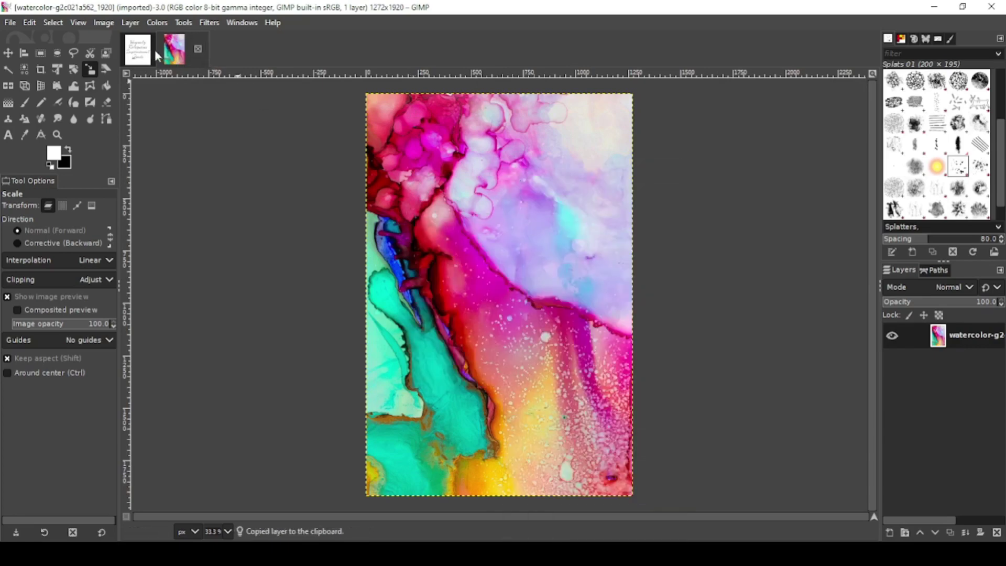
# - Paste the watercolor into the Untitled quote image as a new layer
pyautogui.click(138, 50)
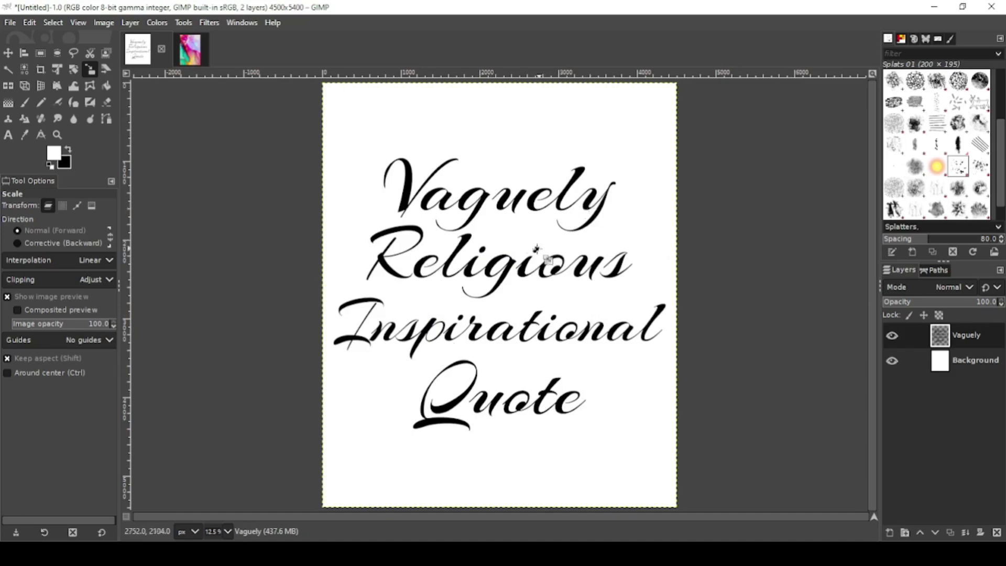
pyautogui.rightClick(500, 265)
pyautogui.moveTo(526, 291)
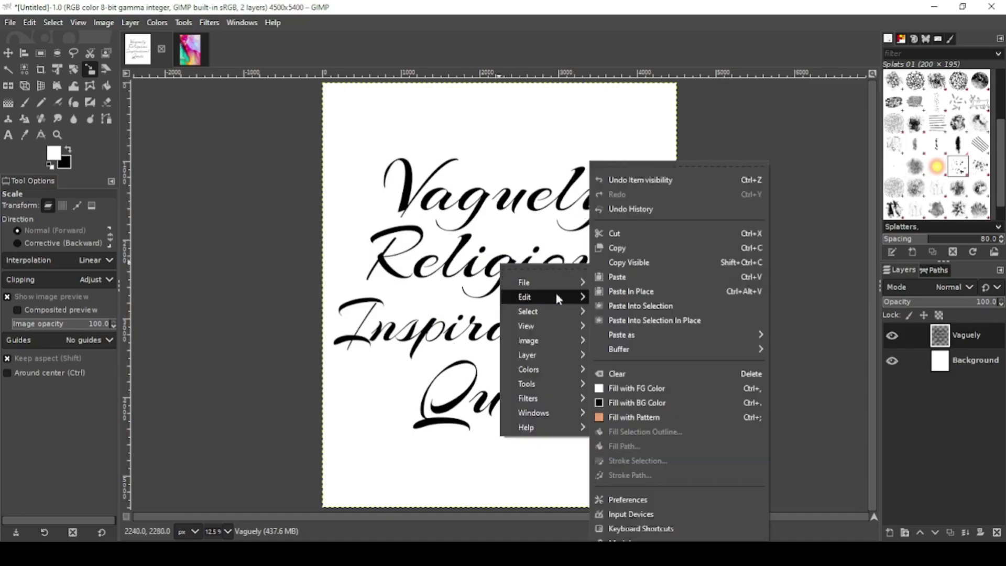
pyautogui.moveTo(650, 331)
pyautogui.click(785, 345)
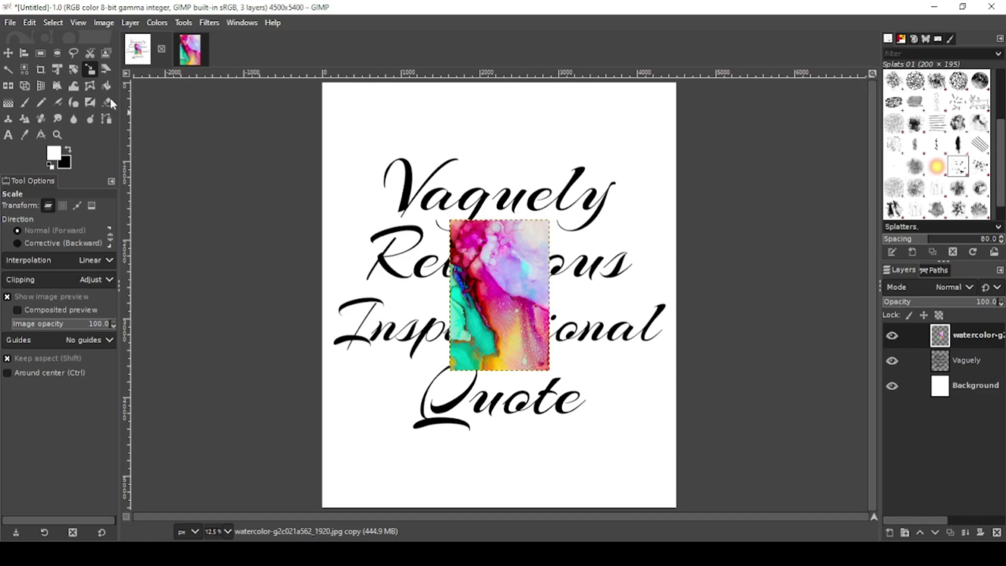
# - Scale the watercolor layer up to cover the page and apply Layer to Image Size
pyautogui.click(510, 323)
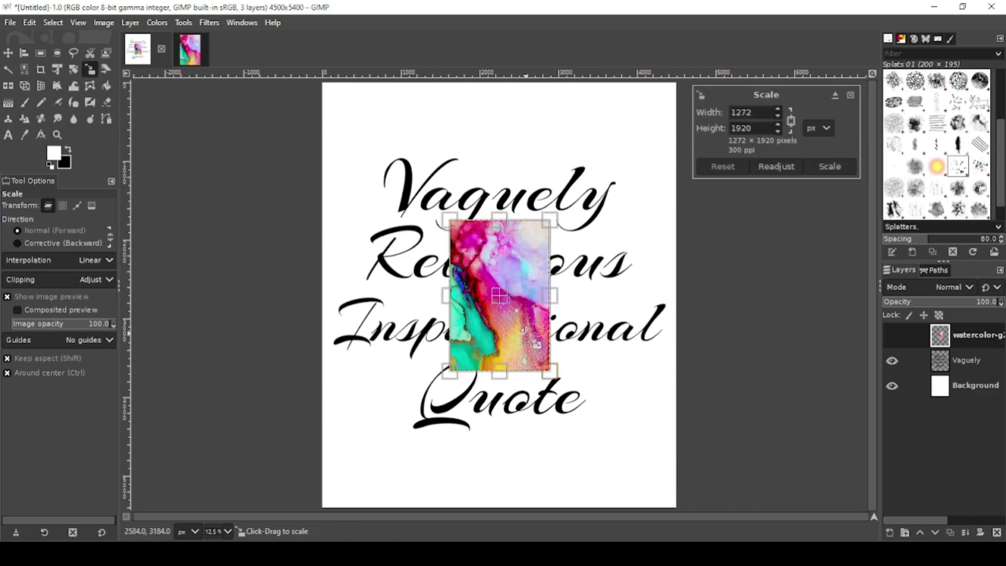
pyautogui.moveTo(527, 336); pyautogui.dragTo(636, 512)
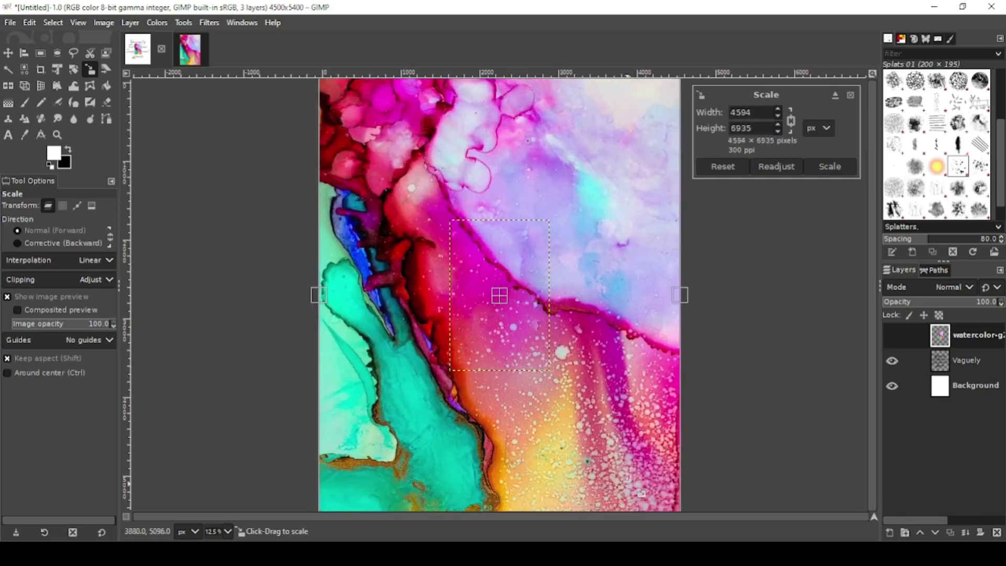
pyautogui.click(829, 167)
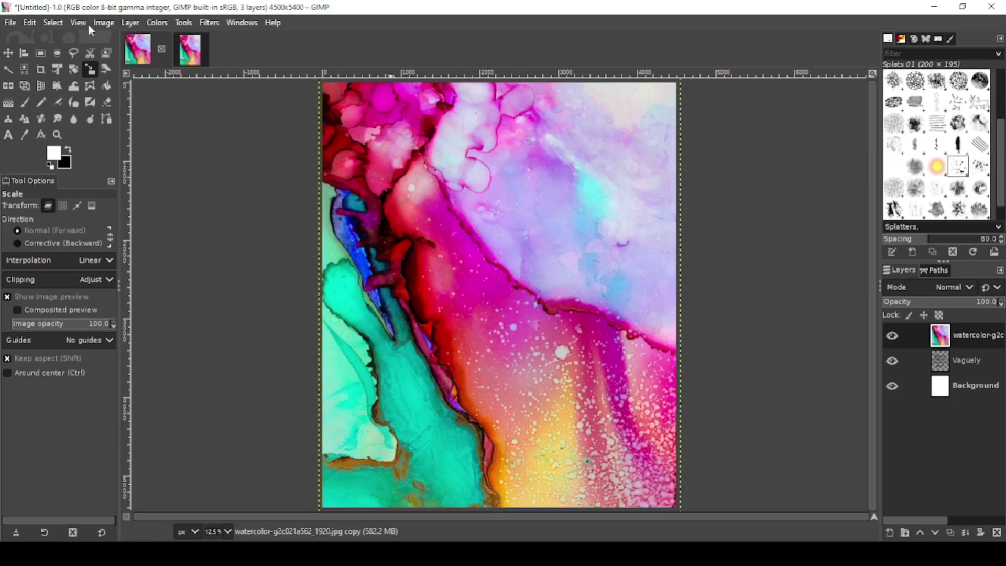
pyautogui.click(130, 22)
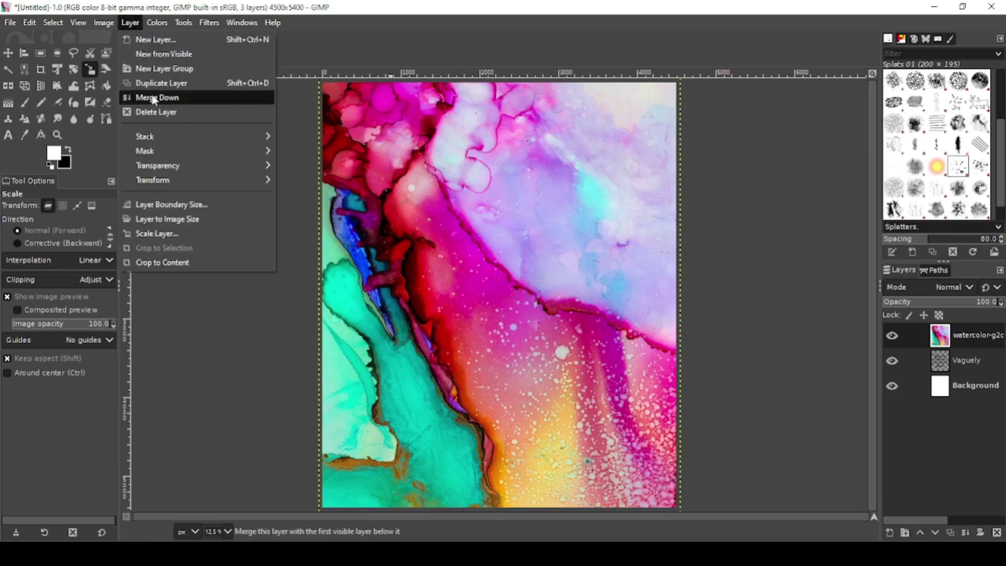
pyautogui.click(165, 218)
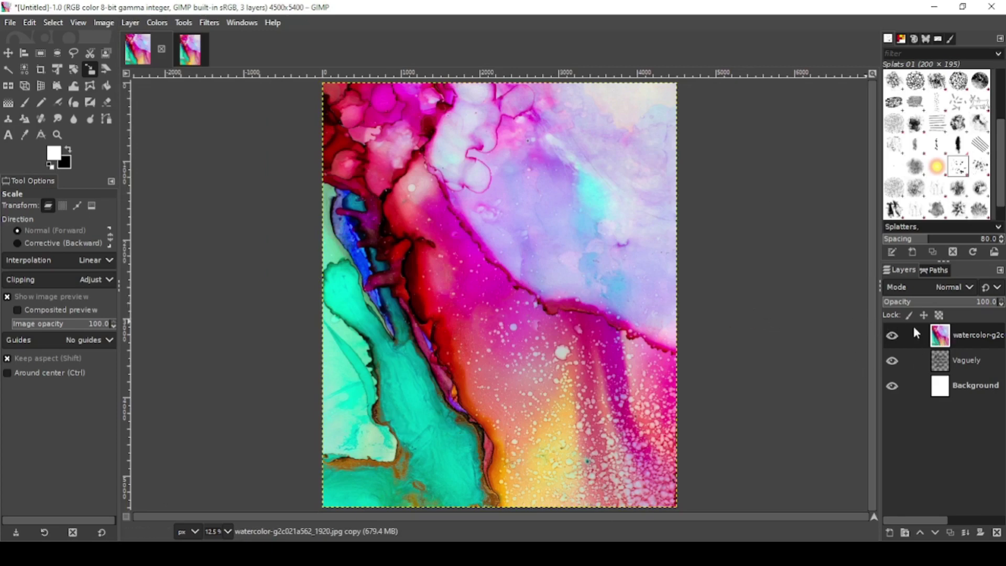
# - Add a Black (full transparency) mask to the watercolor layer, then select the Vaguely layer
pyautogui.rightClick(947, 340)
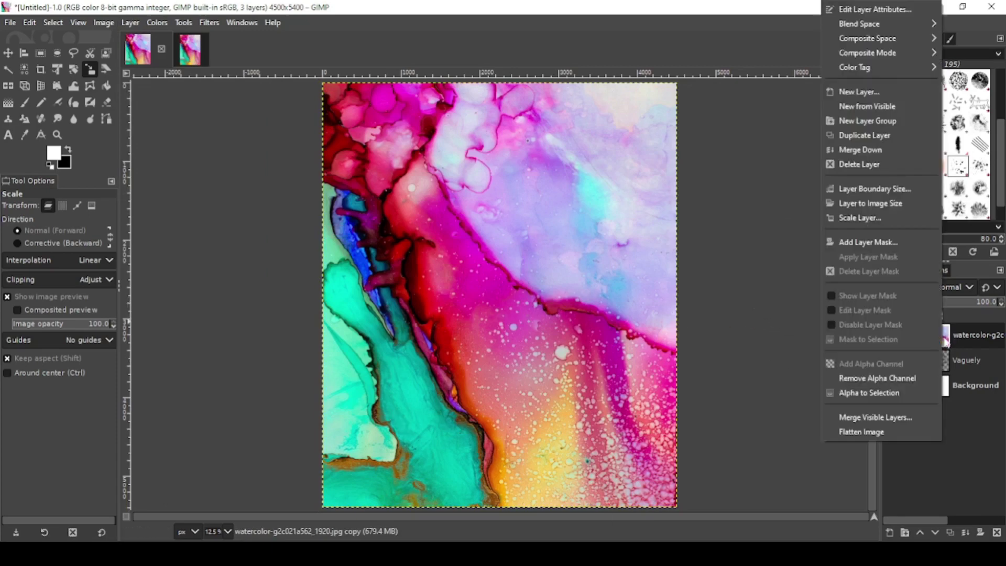
pyautogui.click(866, 243)
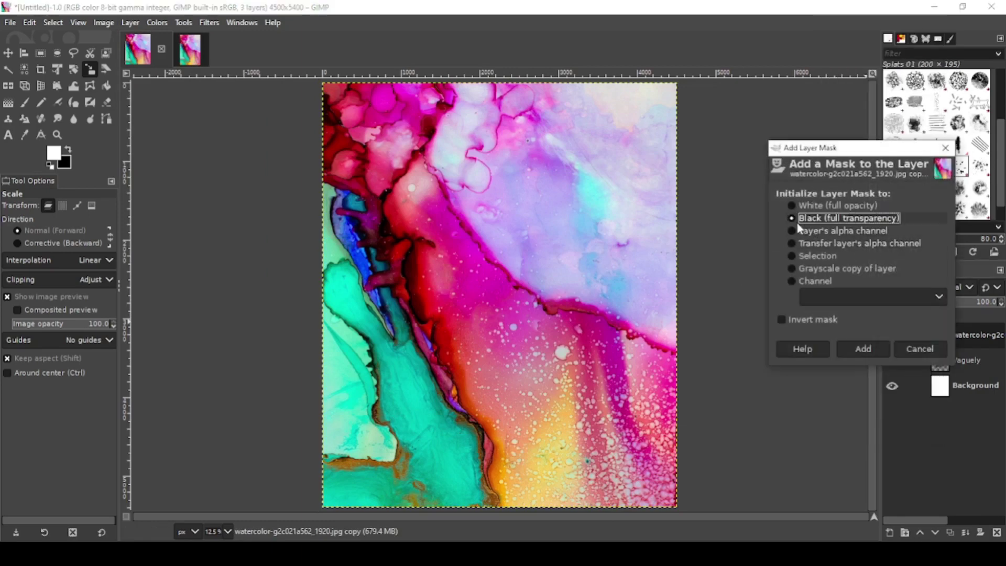
pyautogui.click(862, 349)
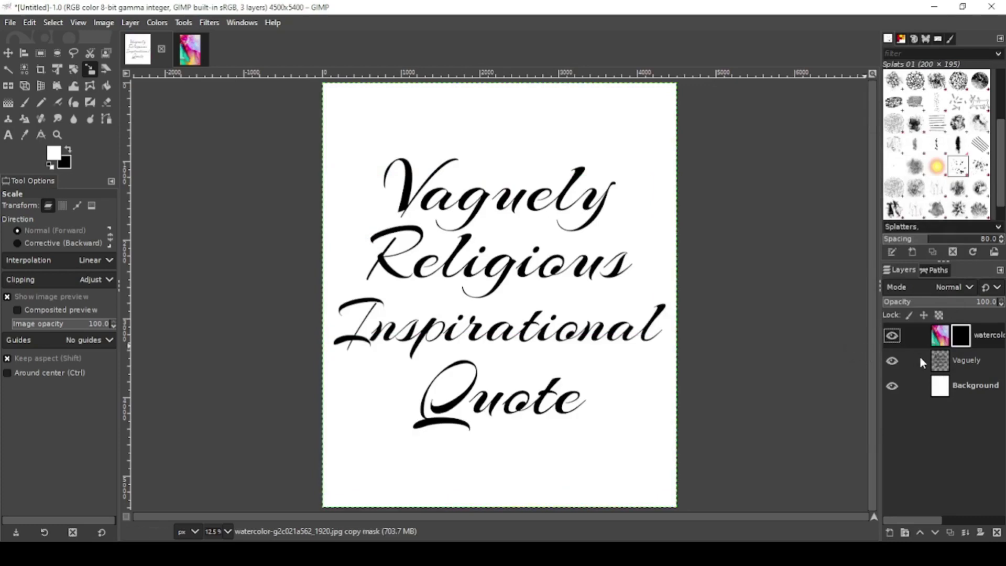
pyautogui.click(944, 363)
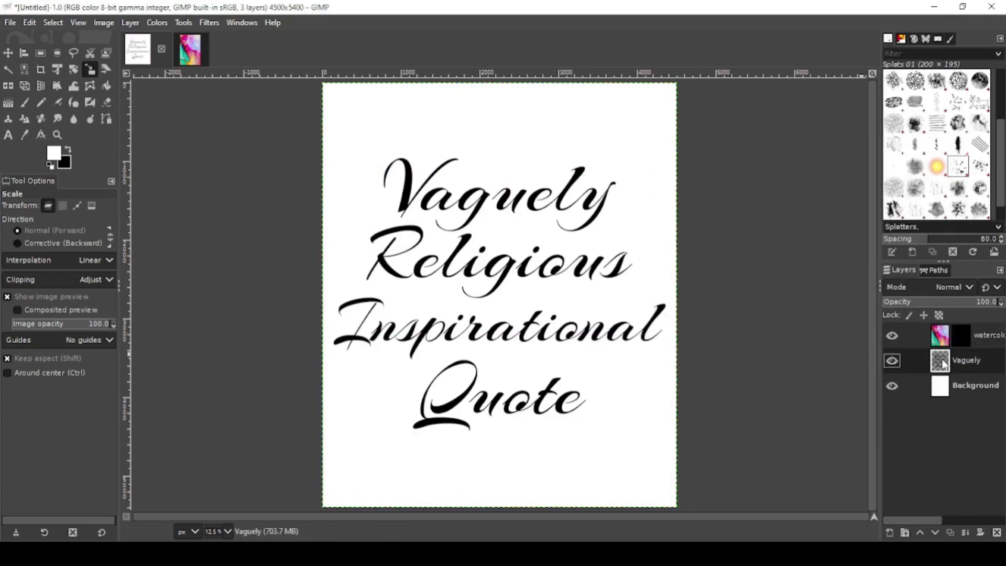
# - Turn the quote lettering into a selection, fill it white on the watercolor mask, then deselect
pyautogui.rightClick(944, 365)
pyautogui.click(898, 393)
pyautogui.click(955, 337)
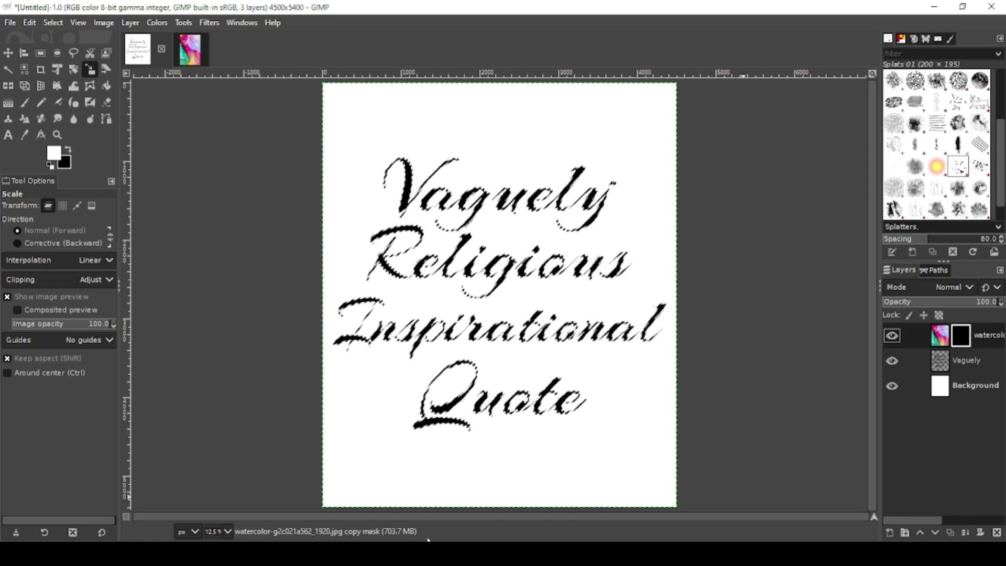
pyautogui.click(34, 24)
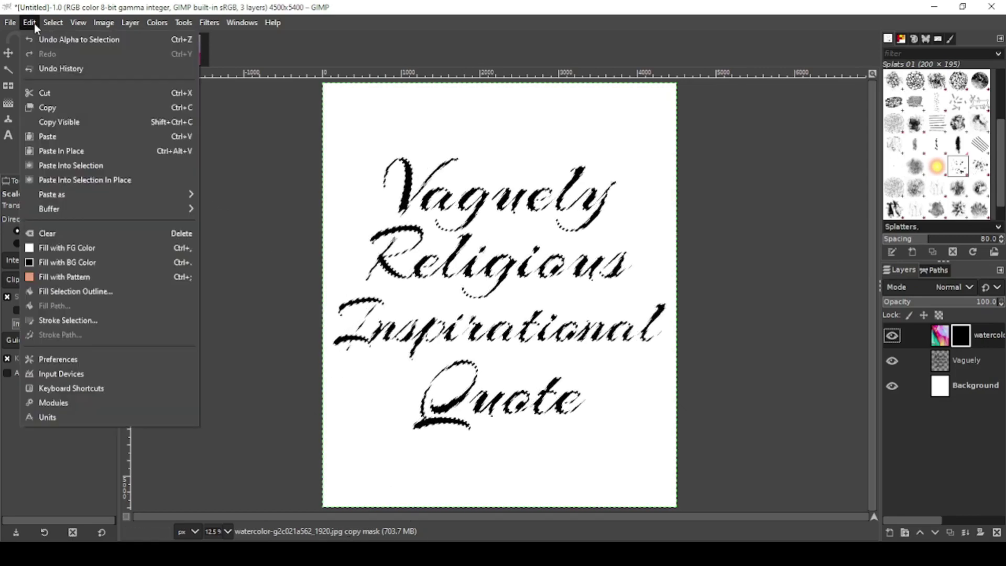
pyautogui.click(77, 247)
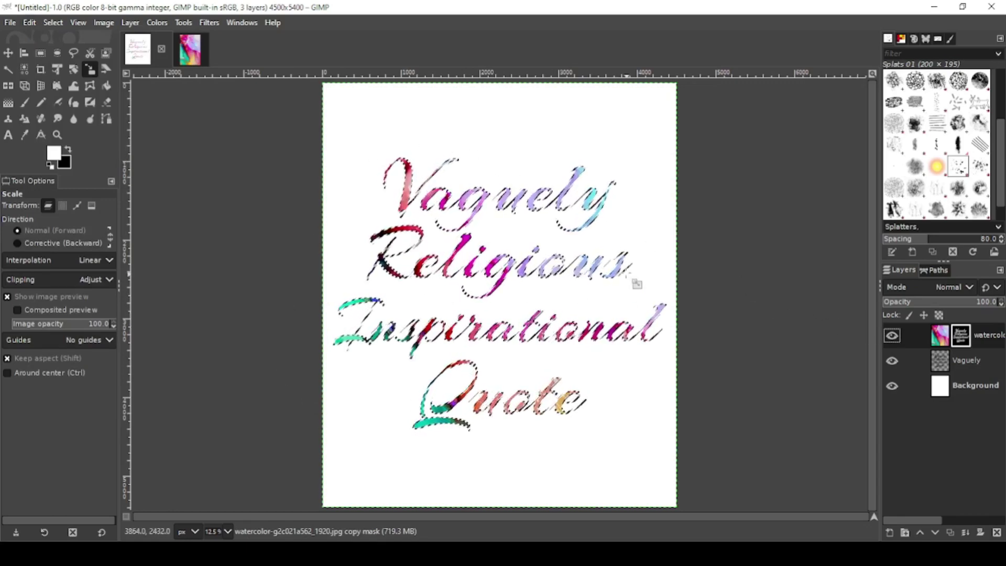
pyautogui.click(54, 23)
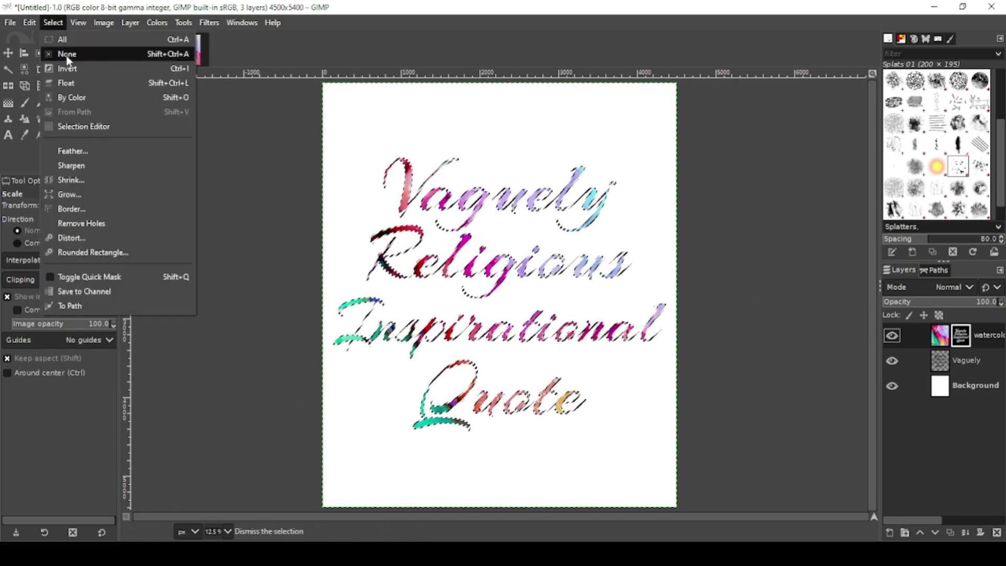
pyautogui.click(68, 60)
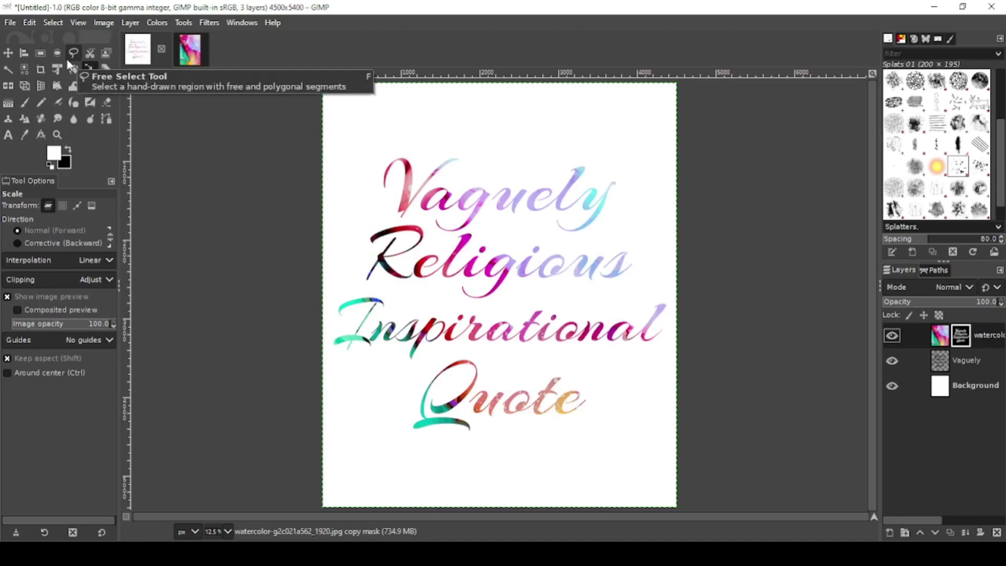
# - Stamp Splats 01 spots at 50% opacity around Vaguely, Religious, Inspirational and Quote on the mask
pyautogui.click(28, 102)
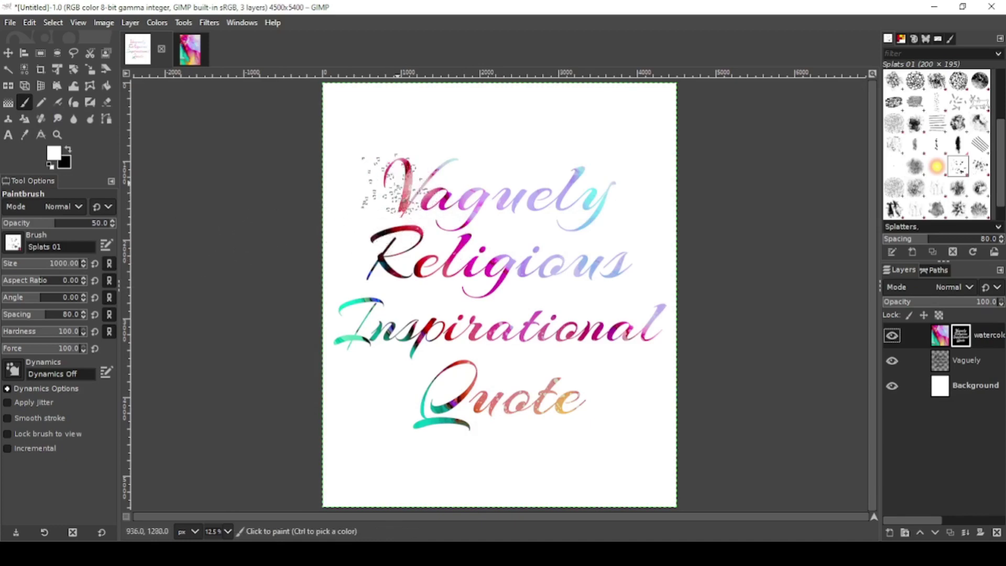
pyautogui.click(407, 184)
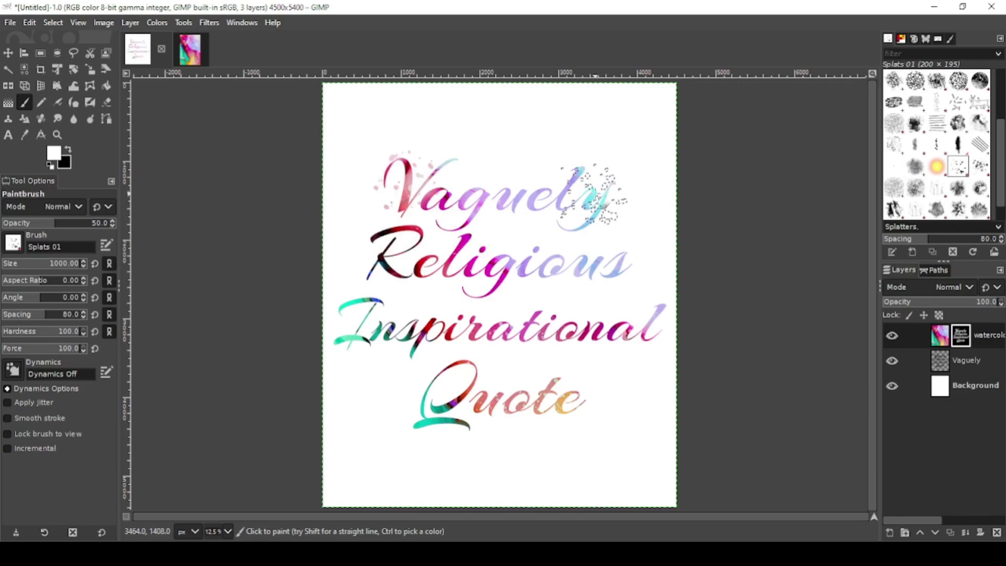
pyautogui.click(388, 275)
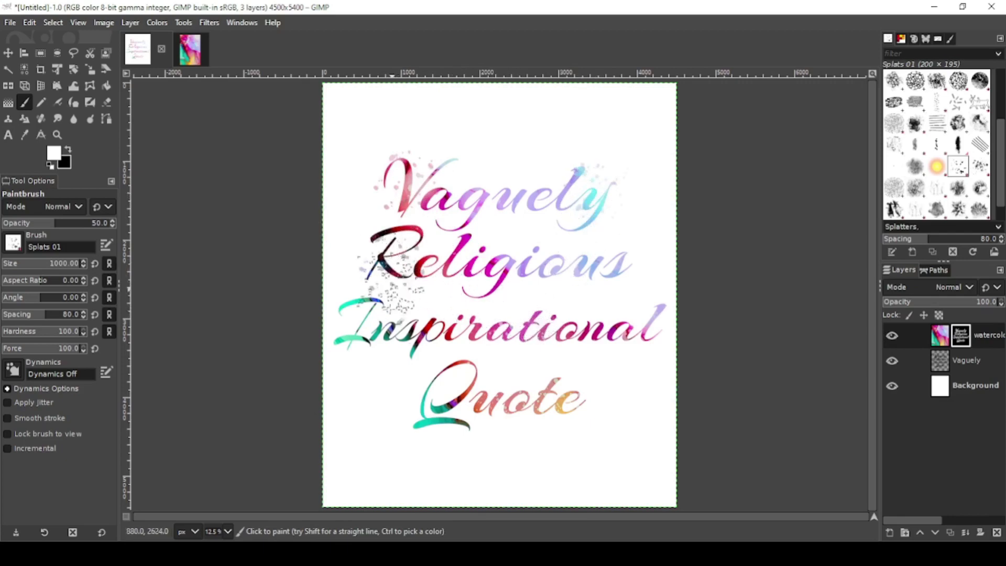
pyautogui.click(370, 328)
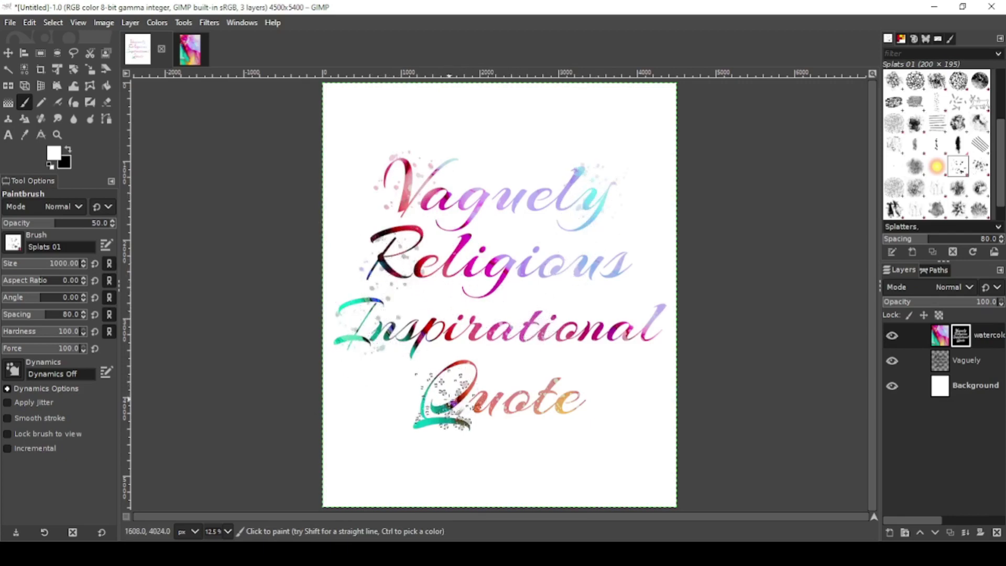
pyautogui.click(564, 399)
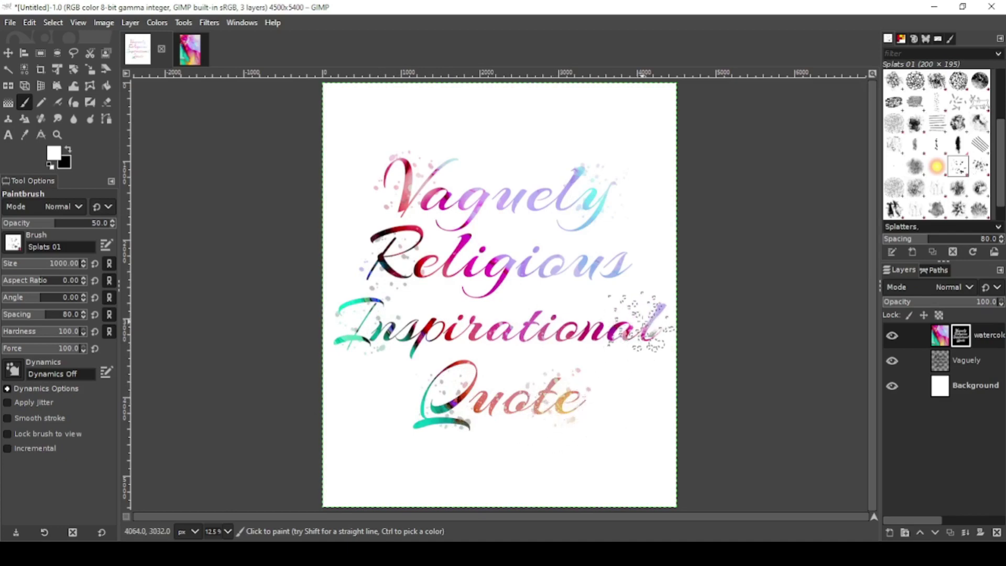
pyautogui.click(640, 321)
pyautogui.click(521, 337)
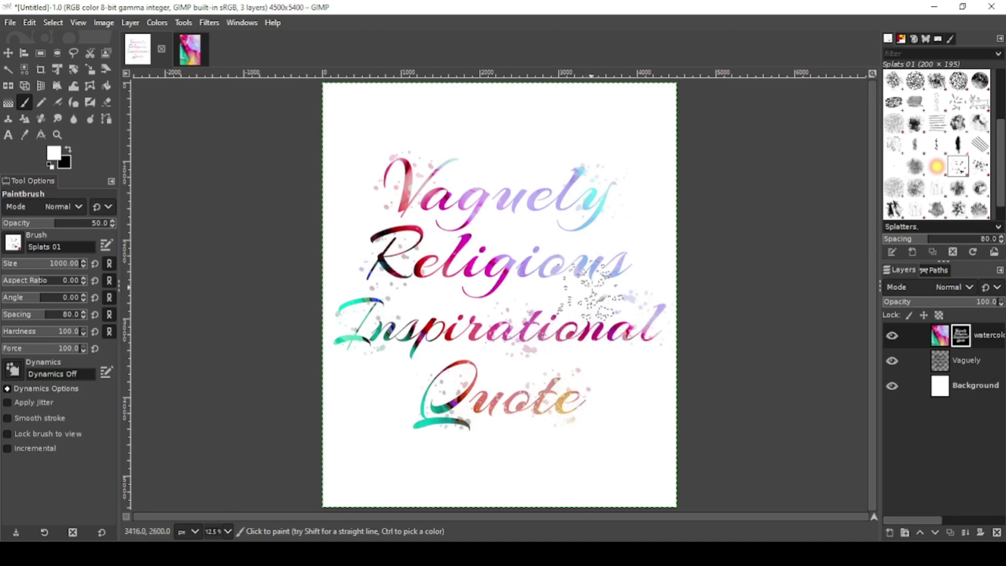
pyautogui.click(595, 283)
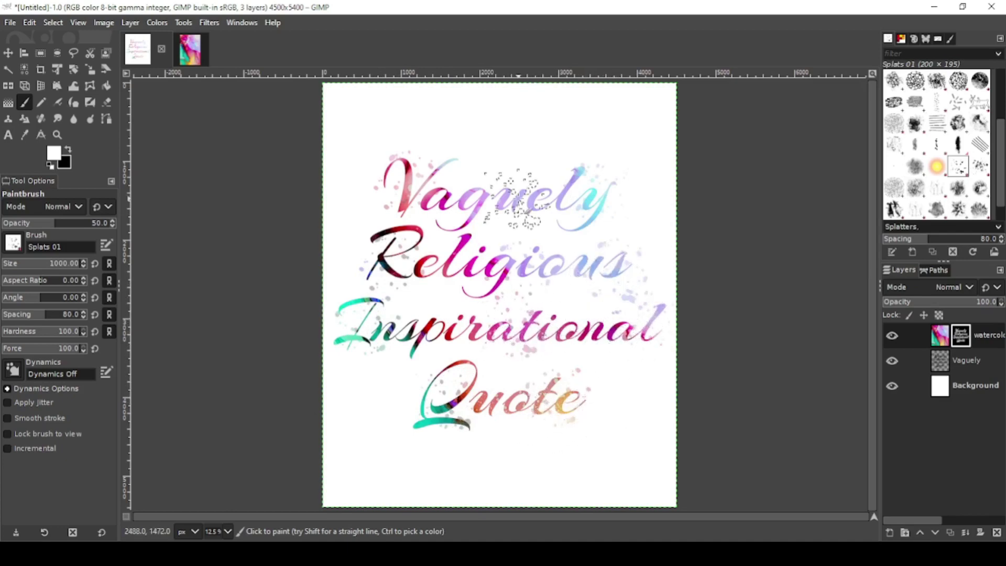
pyautogui.click(516, 200)
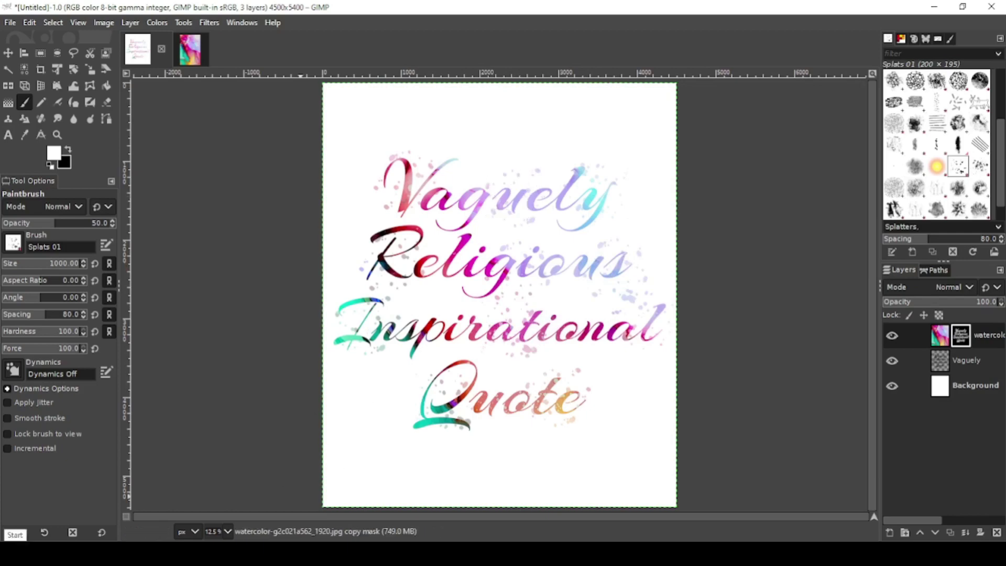
# - Toggle the Background layer's visibility to check transparency, then fill the Background layer with black
pyautogui.click(892, 387)
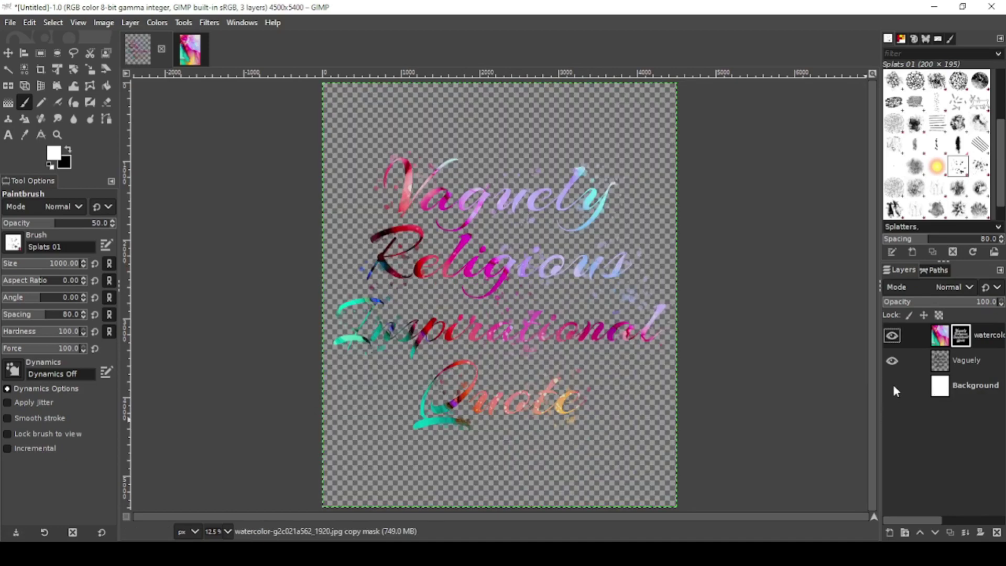
pyautogui.click(894, 388)
pyautogui.click(931, 393)
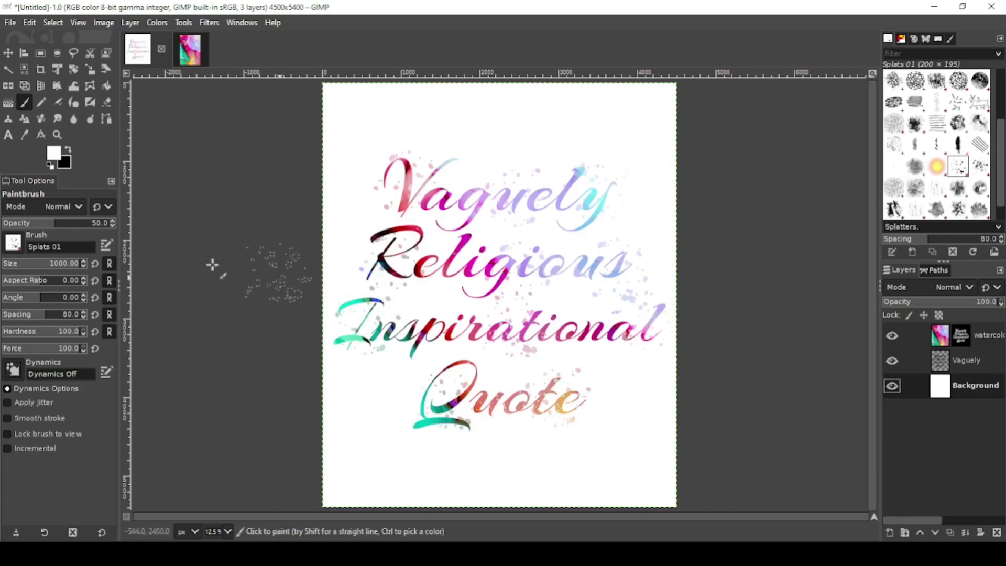
pyautogui.moveTo(64, 162); pyautogui.dragTo(396, 414)
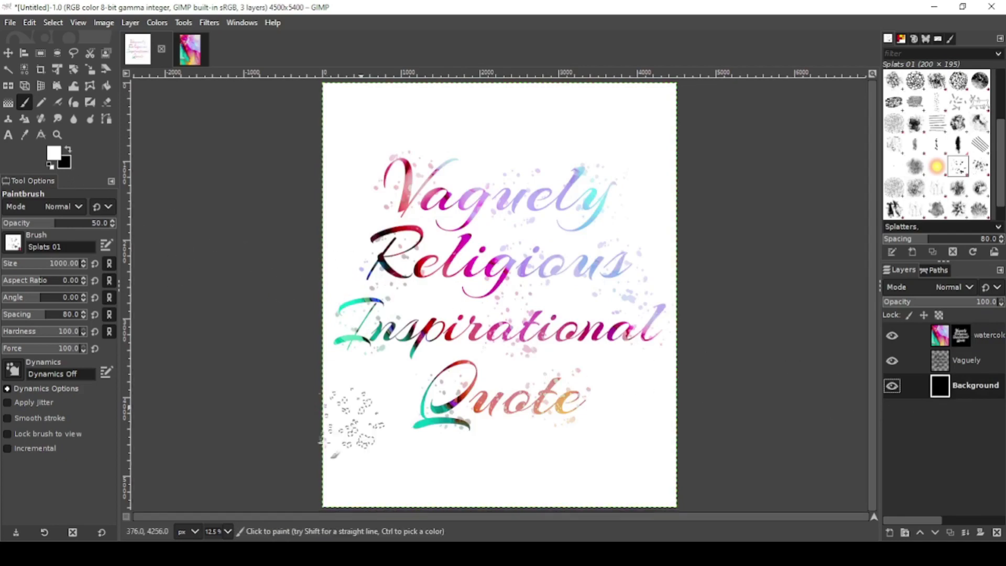